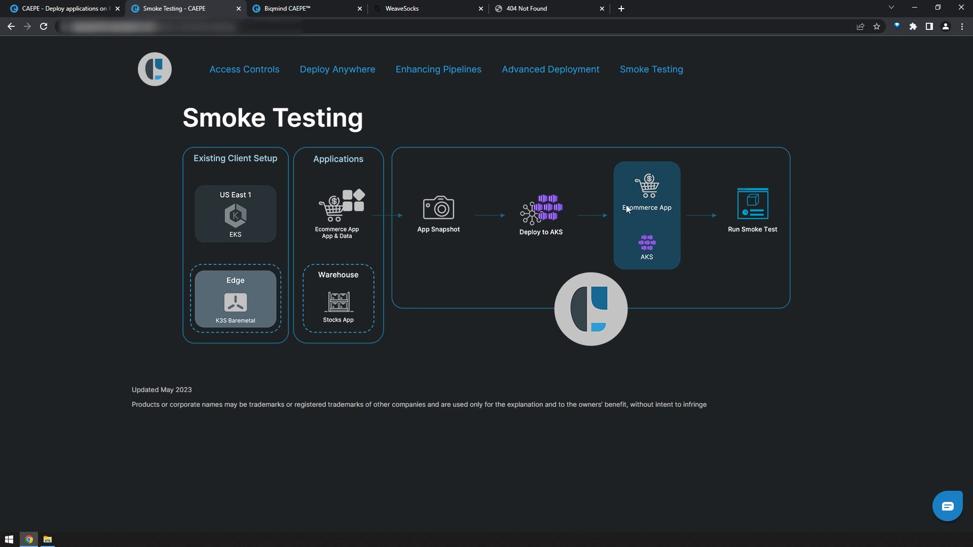
Switch to the CAEPE console and start defining a new snapshot under Smoke Tests
{"action": "left_click", "coordinate": [321, 11]}
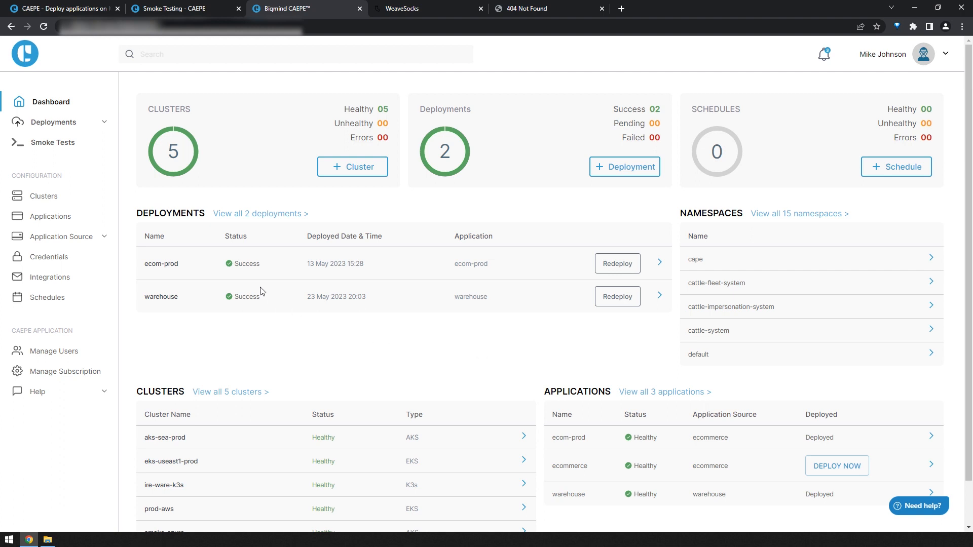
{"action": "left_click", "coordinate": [66, 143]}
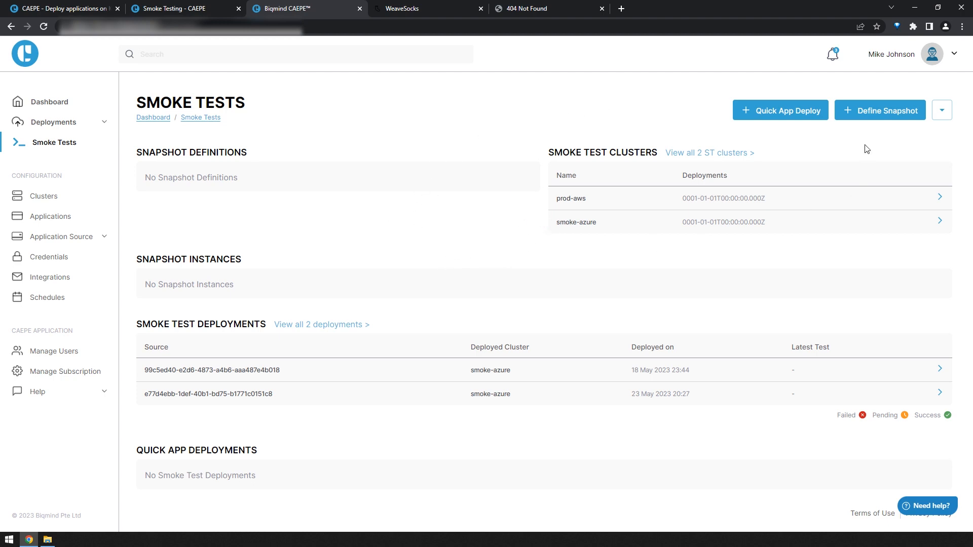
{"action": "left_click", "coordinate": [880, 111]}
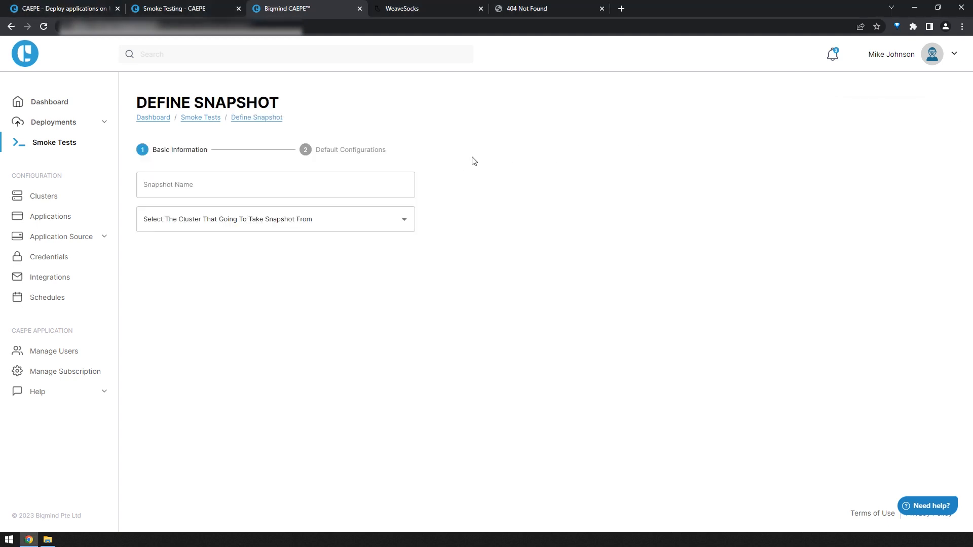
View the WeaveSocks storefront, and reload the page titled 404 Not Found to check the target site
{"action": "left_click", "coordinate": [427, 10]}
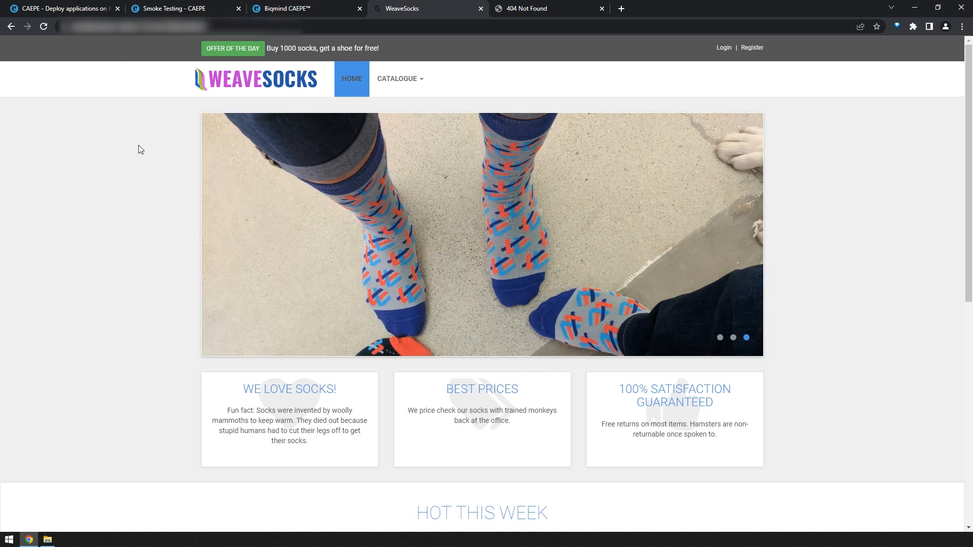
{"action": "left_click", "coordinate": [543, 13]}
{"action": "left_click", "coordinate": [44, 25]}
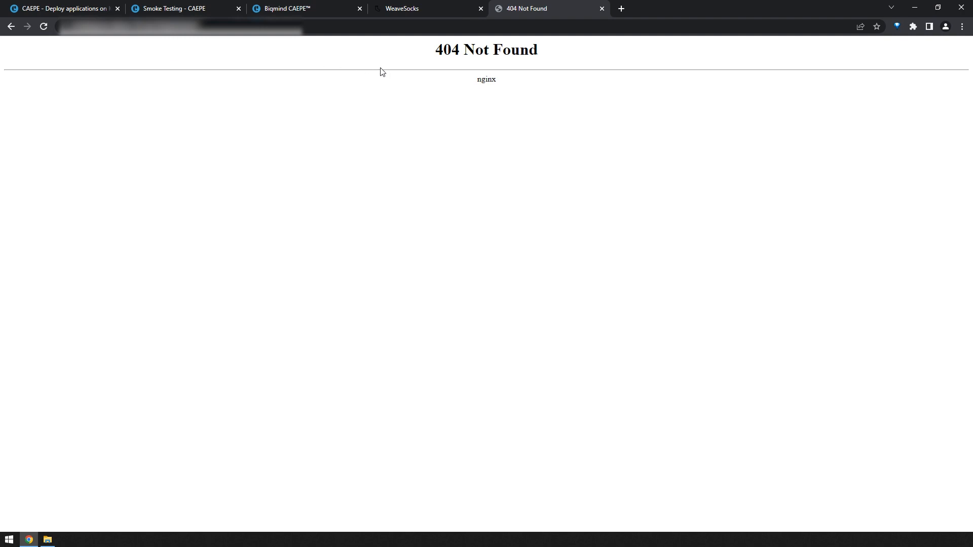
Return to the CAEPE snapshot definition, name it prod-eks-aks and choose prod-aws as the cluster to snapshot
{"action": "left_click", "coordinate": [278, 11]}
{"action": "left_click", "coordinate": [226, 183]}
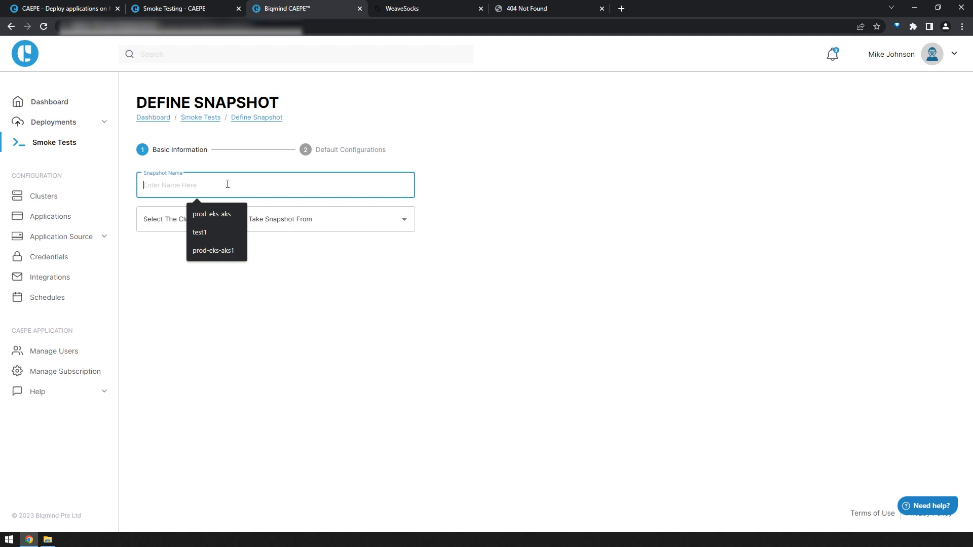
{"action": "left_click", "coordinate": [213, 214]}
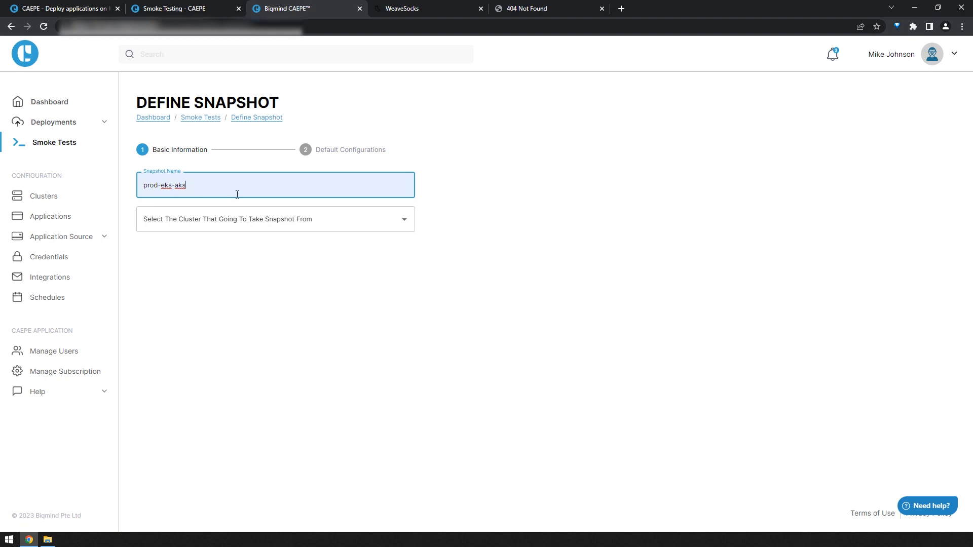
{"action": "left_click", "coordinate": [294, 219]}
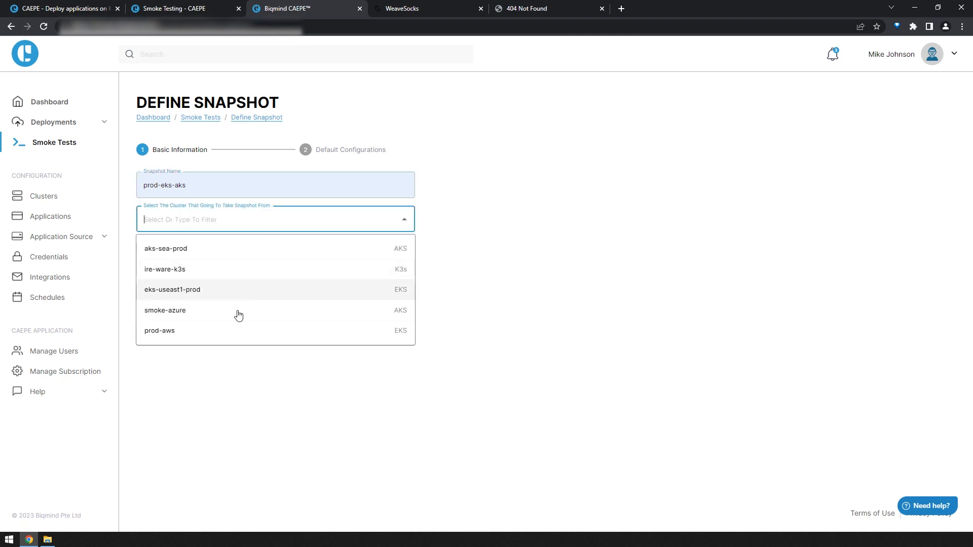
{"action": "left_click", "coordinate": [172, 334]}
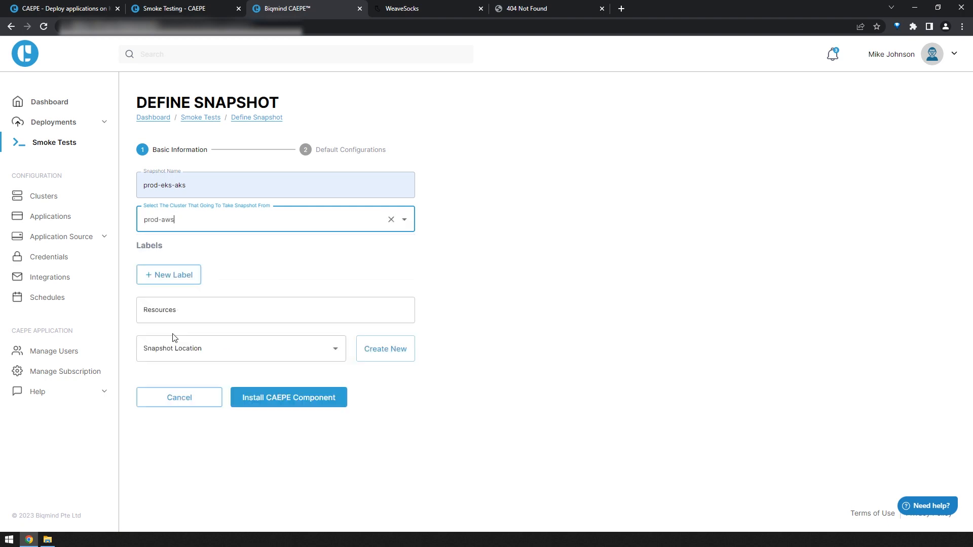
Choose the ecom-prod namespace and the aws2 snapshot location, and proceed to the default configurations
{"action": "left_click", "coordinate": [298, 257]}
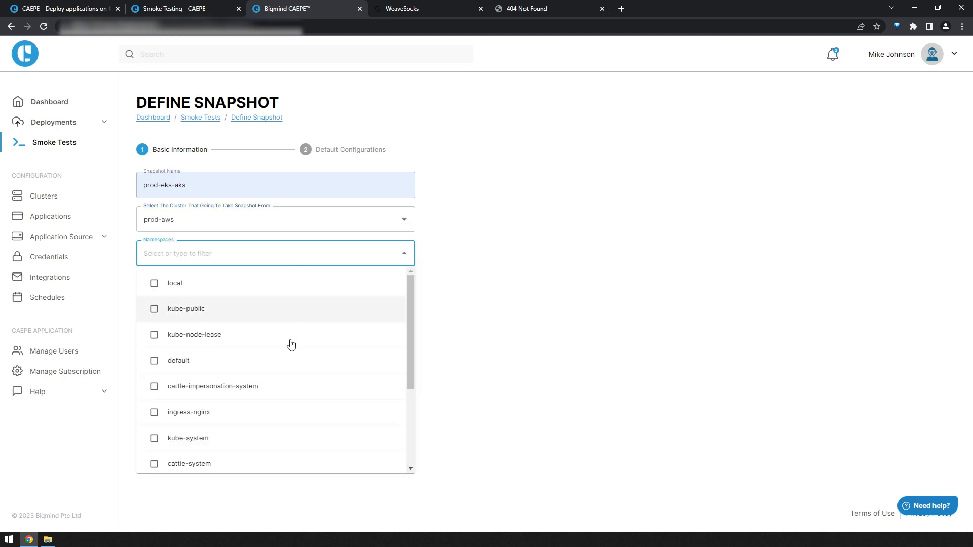
{"action": "scroll", "coordinate": [265, 374], "scroll_direction": "down", "scroll_amount": 3}
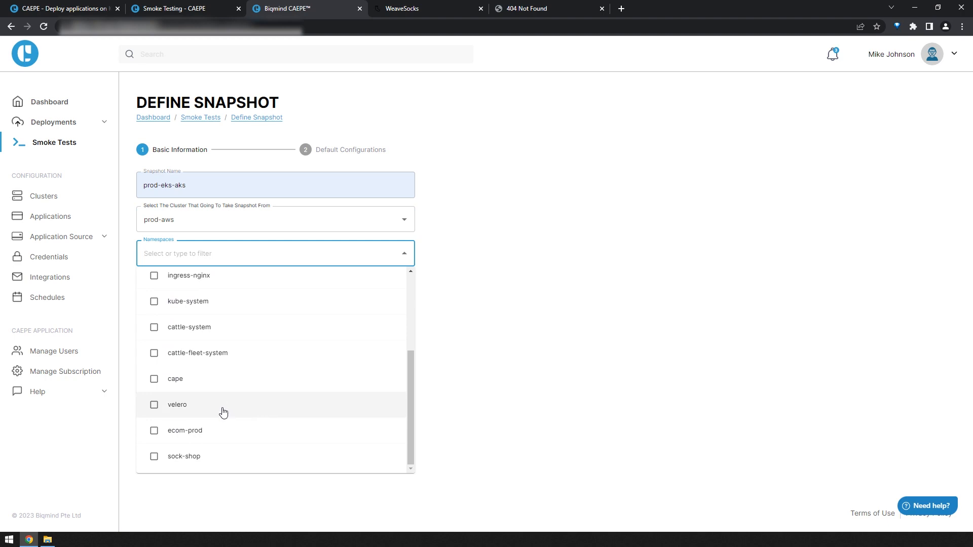
{"action": "left_click", "coordinate": [191, 432]}
{"action": "left_click", "coordinate": [523, 340]}
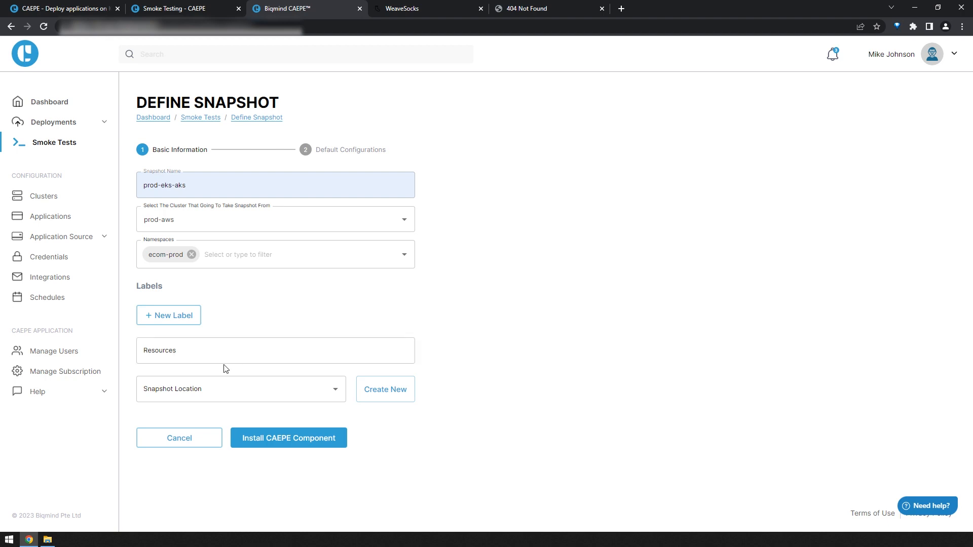
{"action": "left_click", "coordinate": [238, 394]}
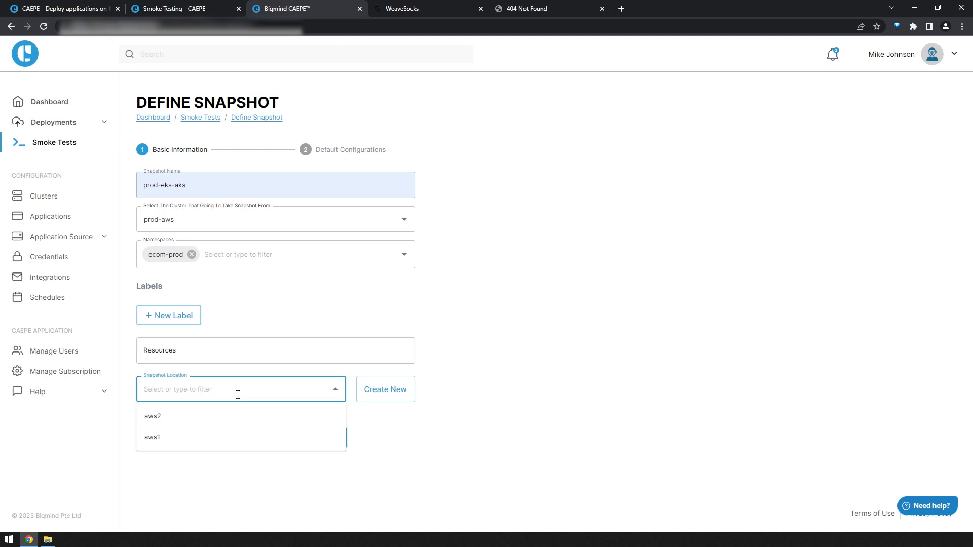
{"action": "left_click", "coordinate": [226, 421]}
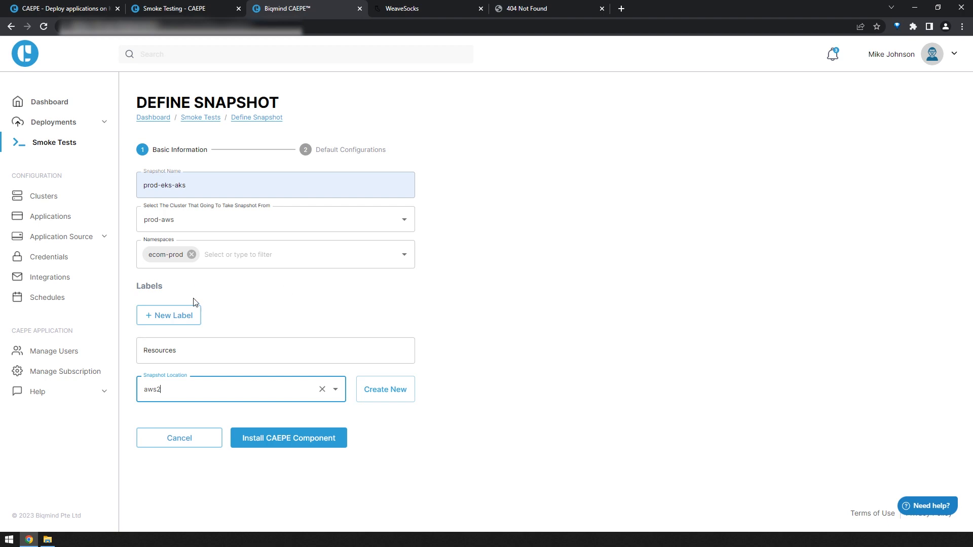
{"action": "left_click", "coordinate": [302, 449]}
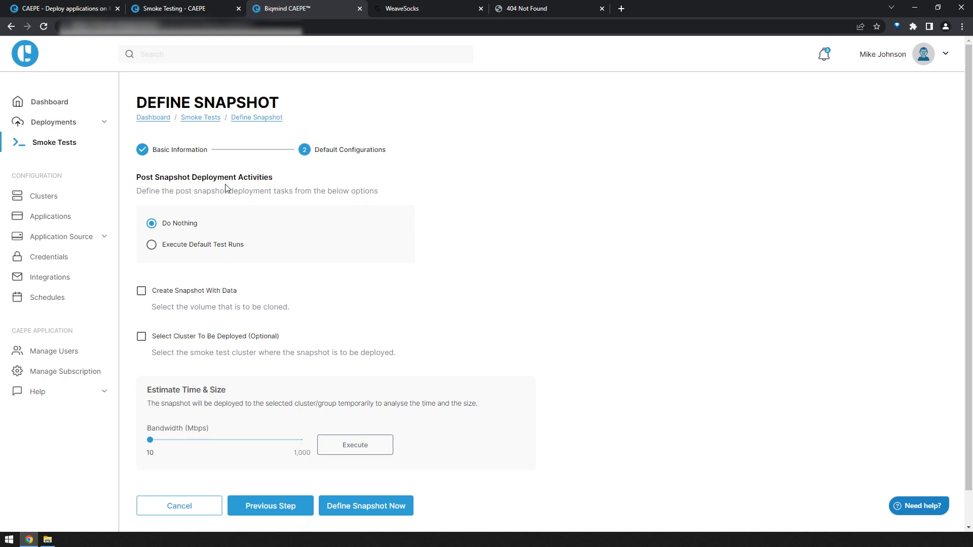
Look at the Execute Default Test Runs options, return to Do Nothing, and enable Create Snapshot With Data
{"action": "left_click", "coordinate": [152, 245]}
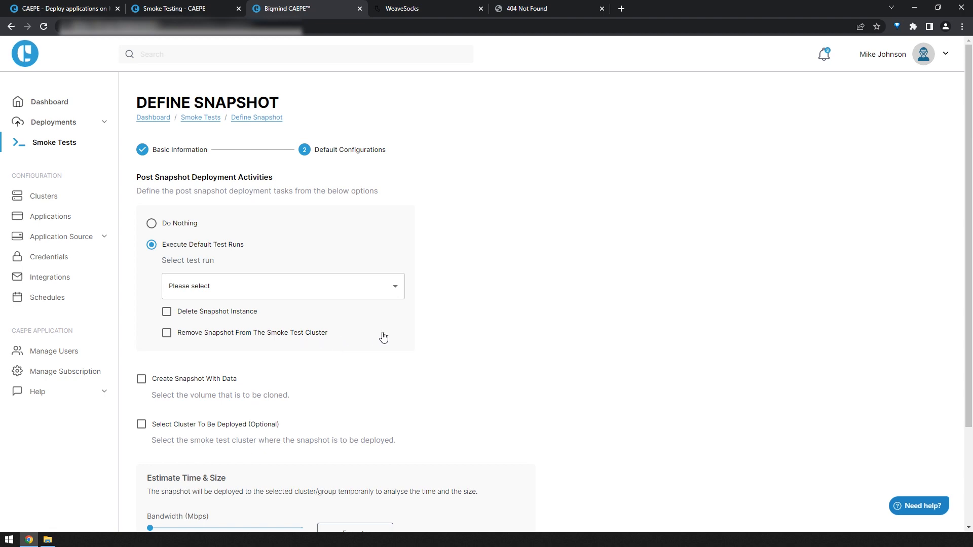
{"action": "left_click", "coordinate": [152, 224]}
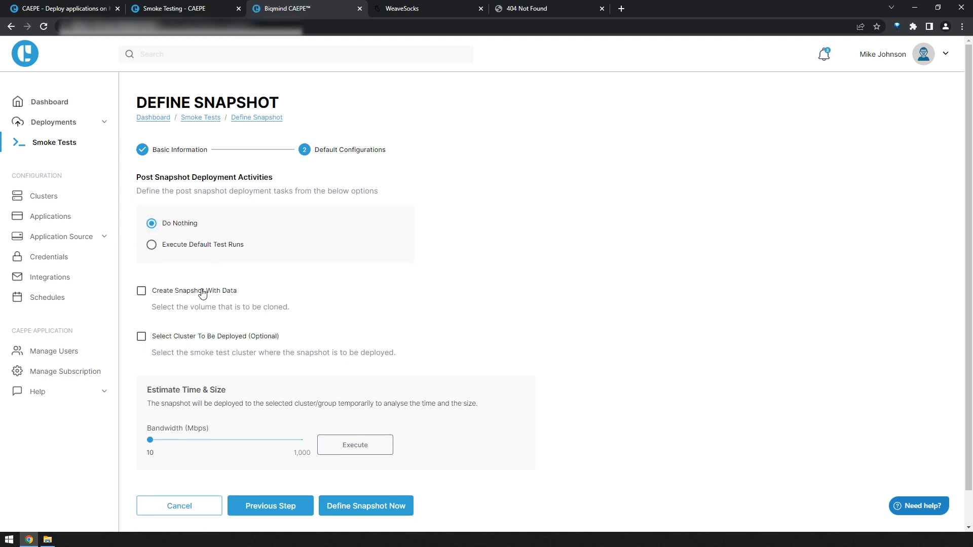
{"action": "left_click", "coordinate": [141, 291]}
Enable selection of a cluster for deployment, choose smoke-azure, and submit the snapshot definition
{"action": "left_click", "coordinate": [141, 336]}
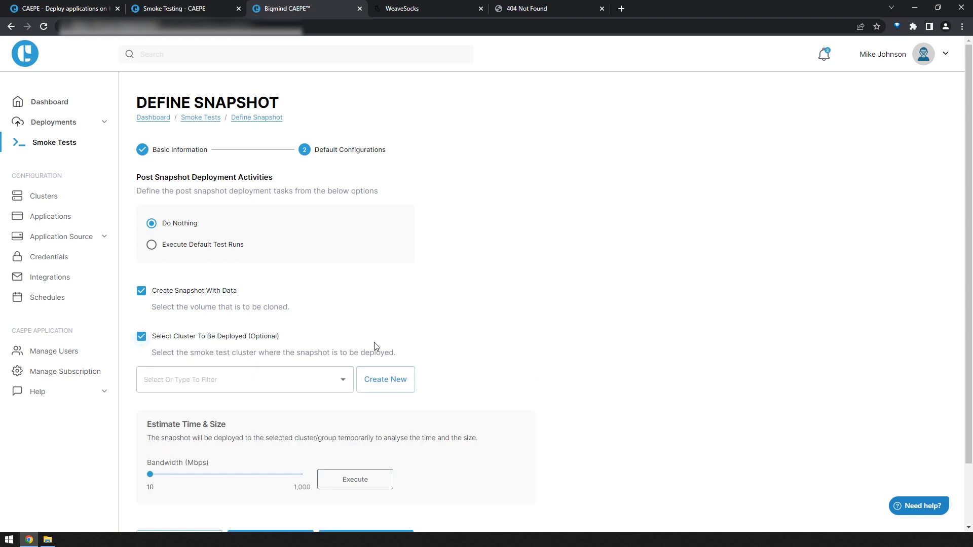
{"action": "scroll", "coordinate": [557, 297], "scroll_direction": "down", "scroll_amount": 2}
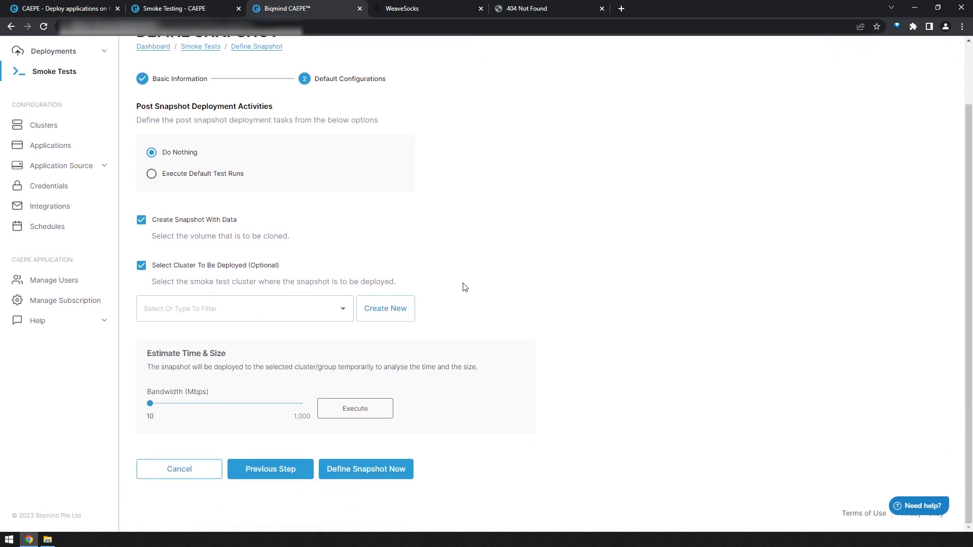
{"action": "left_click", "coordinate": [318, 309]}
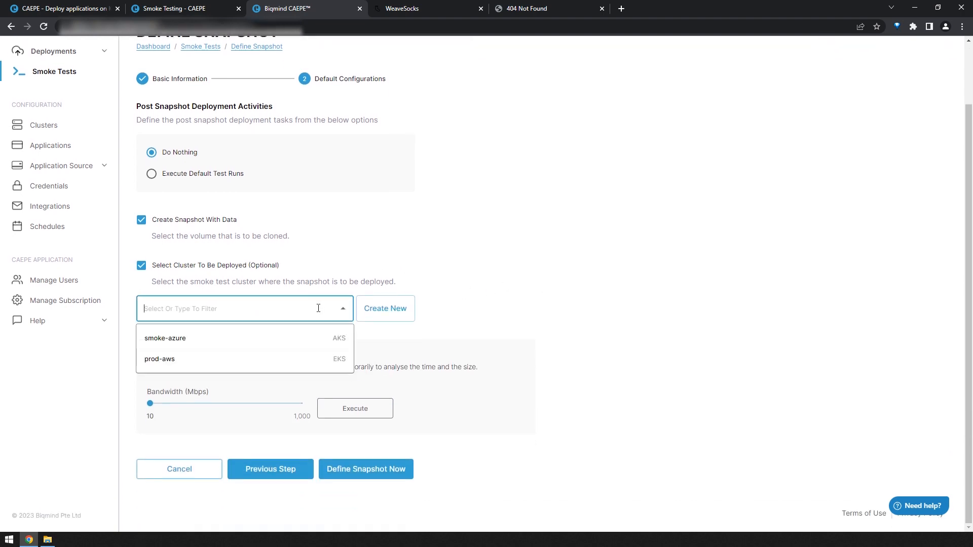
{"action": "left_click", "coordinate": [269, 341]}
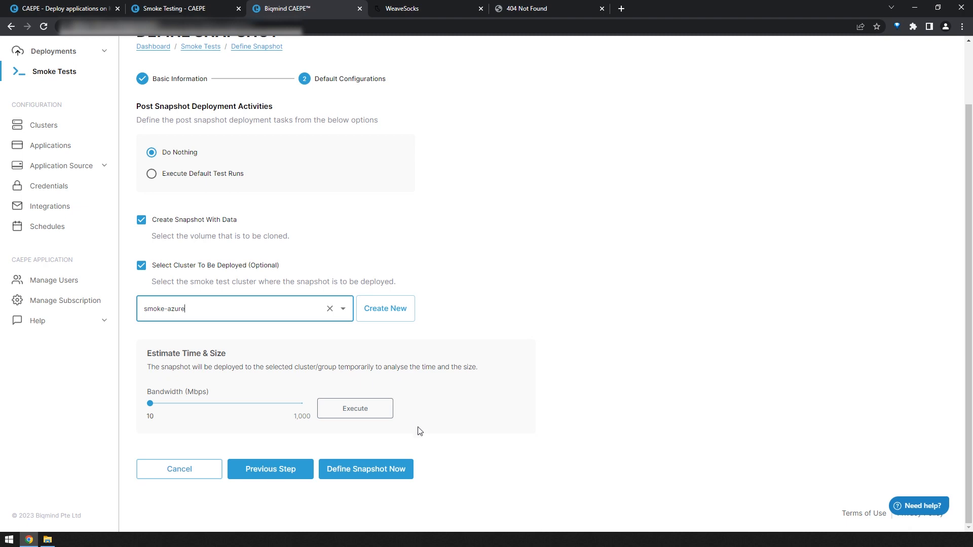
{"action": "left_click", "coordinate": [397, 475]}
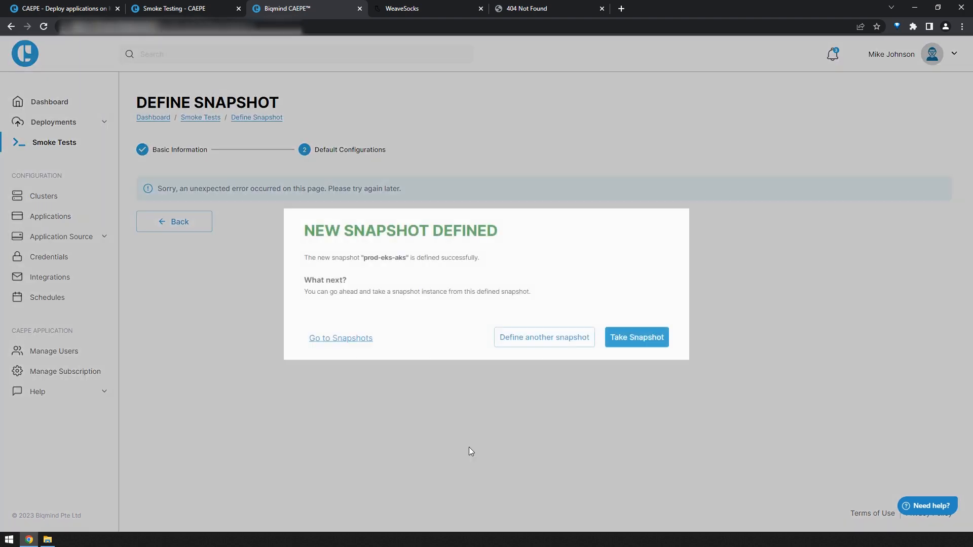
Open the details of the prod-eks-aks definition, and take a snapshot and deploy it to the default cluster smoke-azure
{"action": "left_click", "coordinate": [337, 338]}
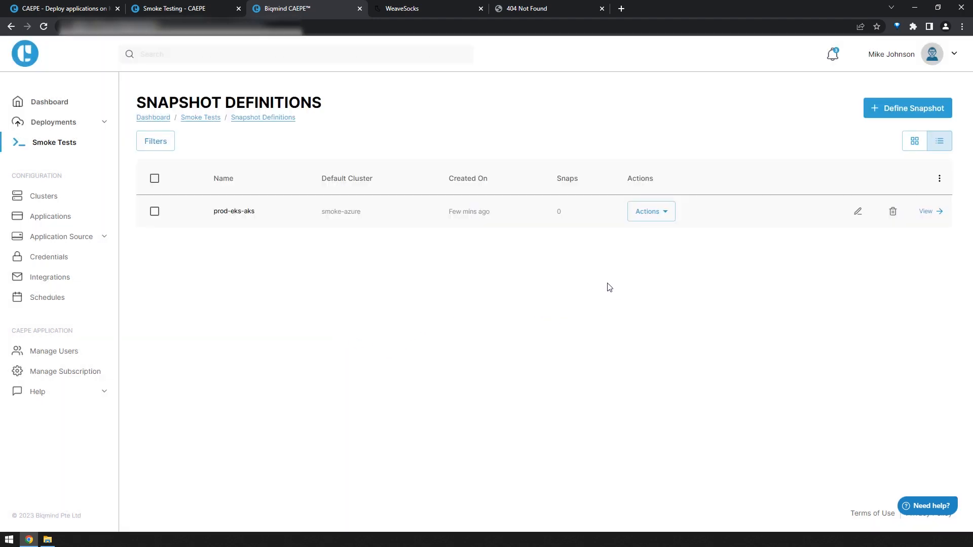
{"action": "left_click", "coordinate": [934, 212]}
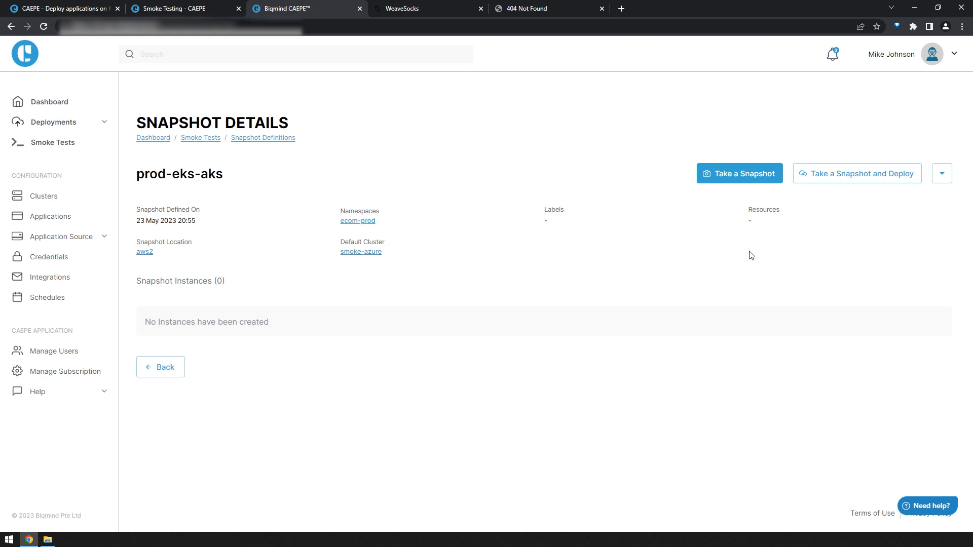
{"action": "left_click", "coordinate": [838, 176]}
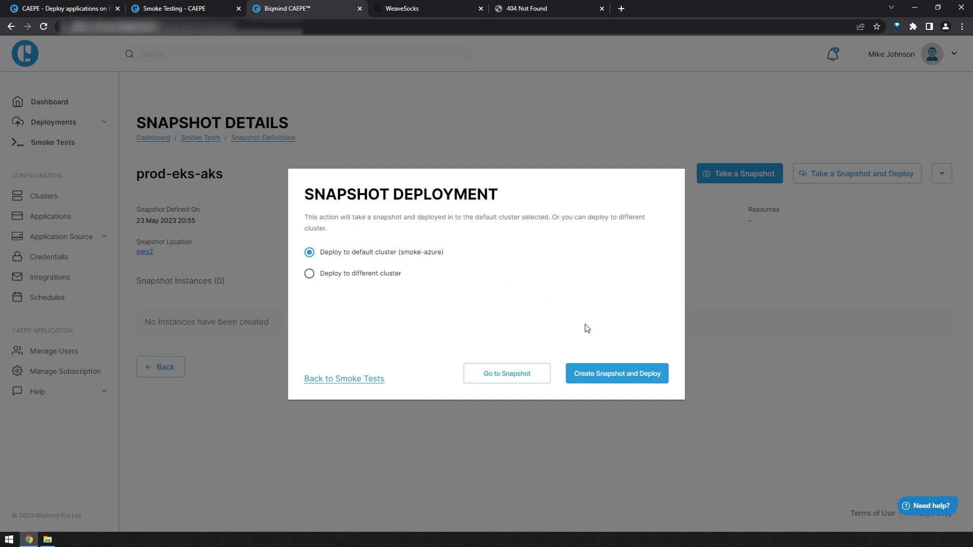
{"action": "left_click", "coordinate": [623, 375]}
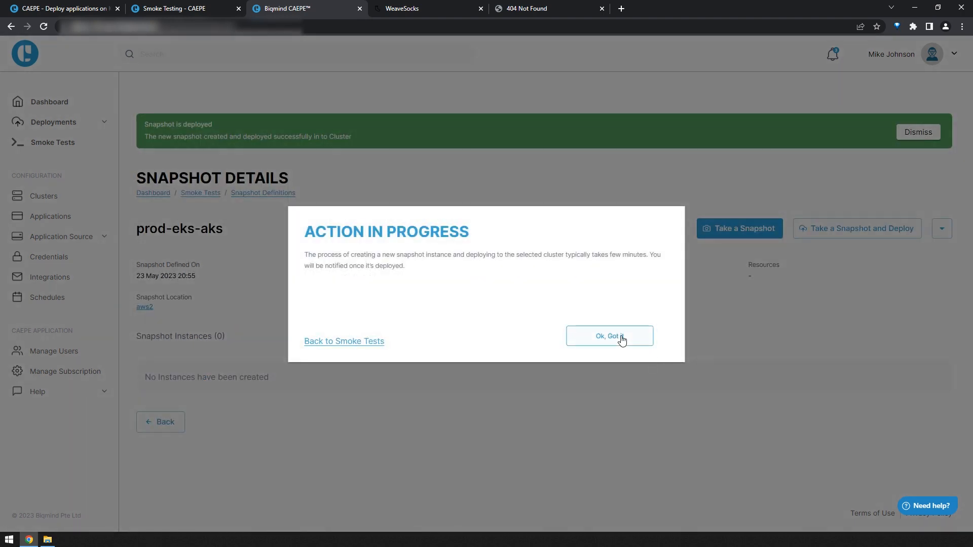
{"action": "left_click", "coordinate": [623, 338]}
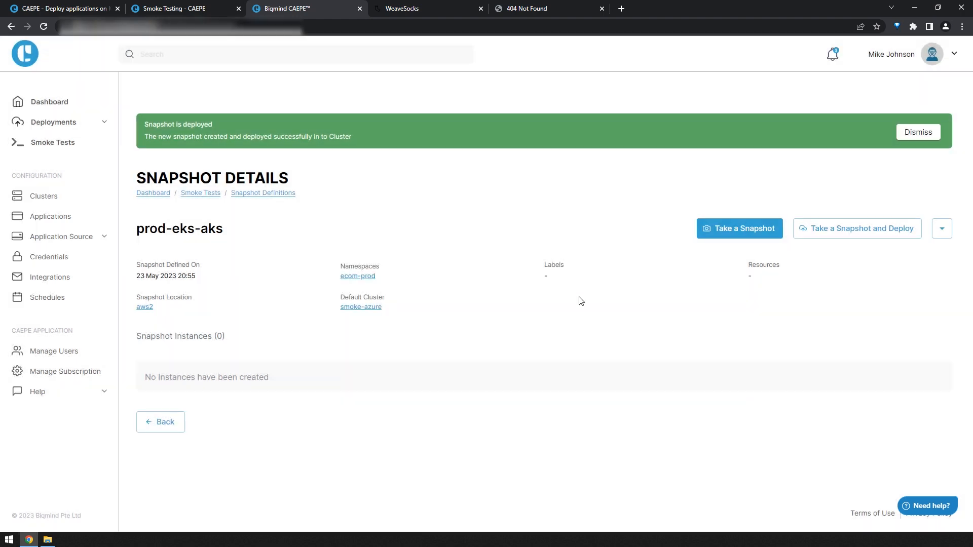
Review the prod-eks-aks snapshot instance from Smoke Tests, and recheck the WeaveSocks storefront and the reloaded target page
{"action": "left_click", "coordinate": [55, 144]}
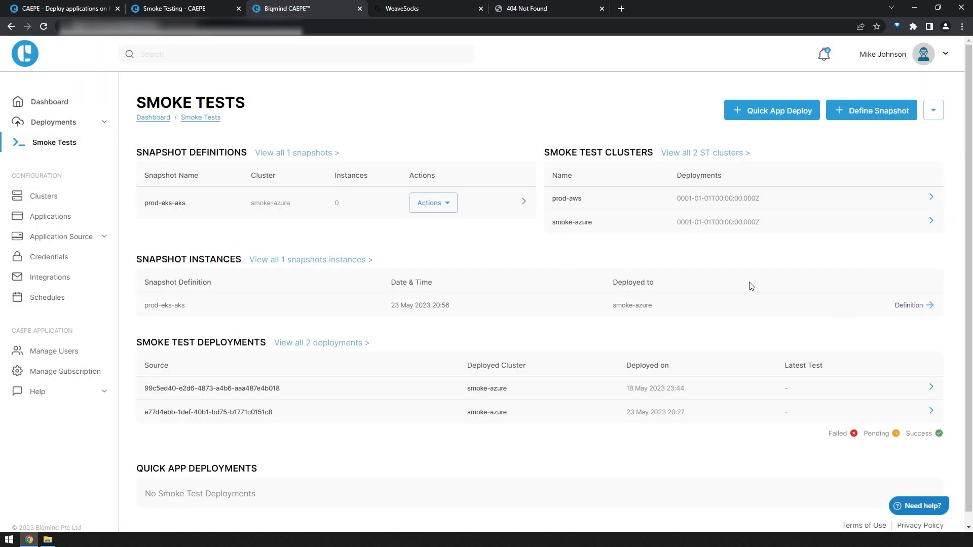
{"action": "left_click", "coordinate": [912, 305]}
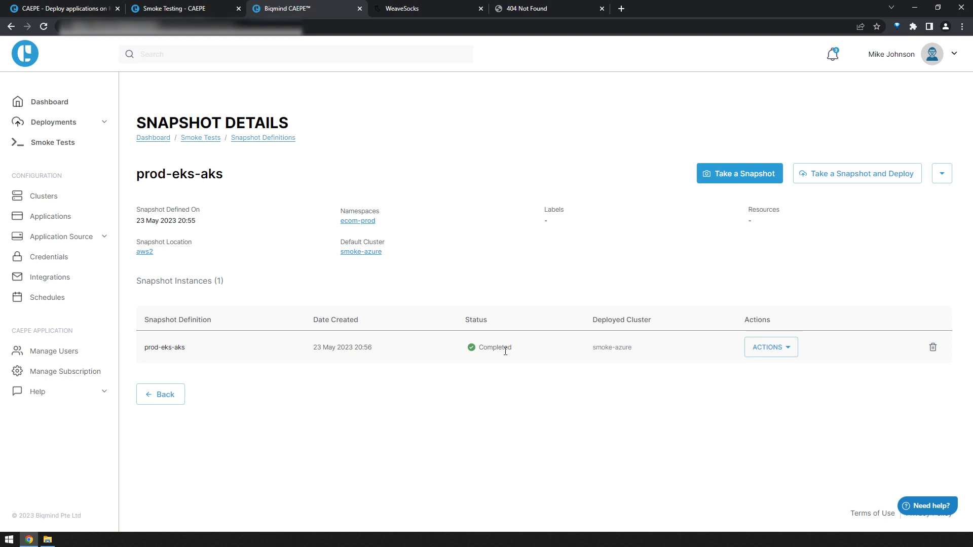
{"action": "left_click", "coordinate": [430, 11]}
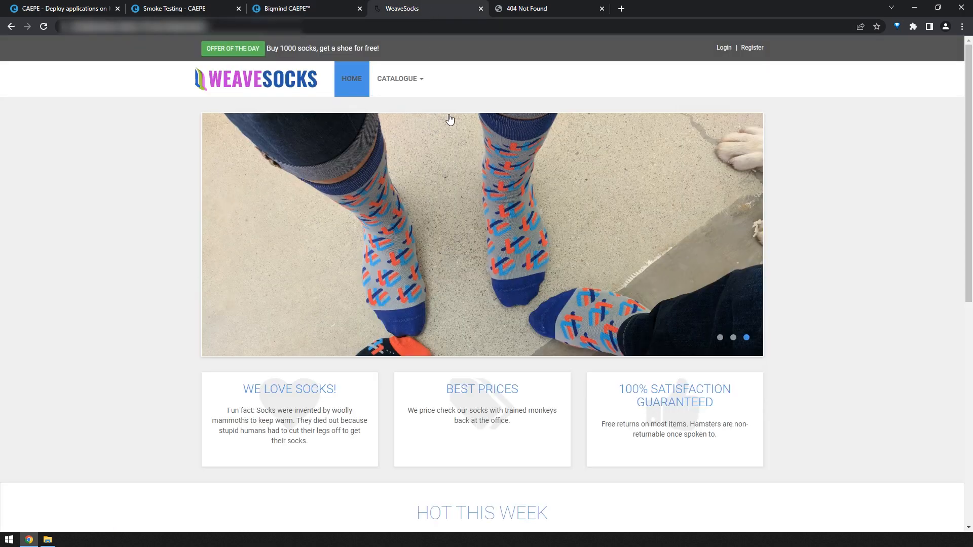
{"action": "left_click", "coordinate": [537, 9]}
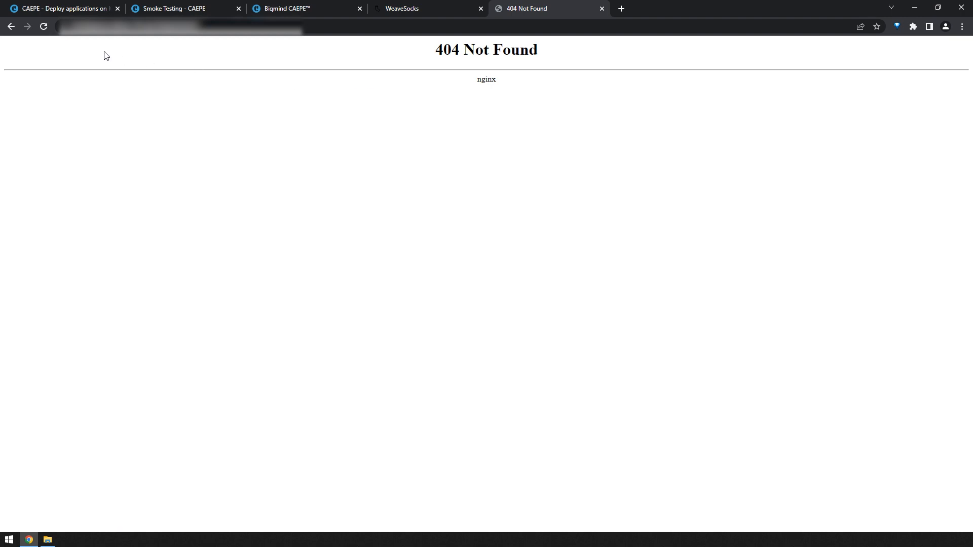
{"action": "left_click", "coordinate": [44, 26]}
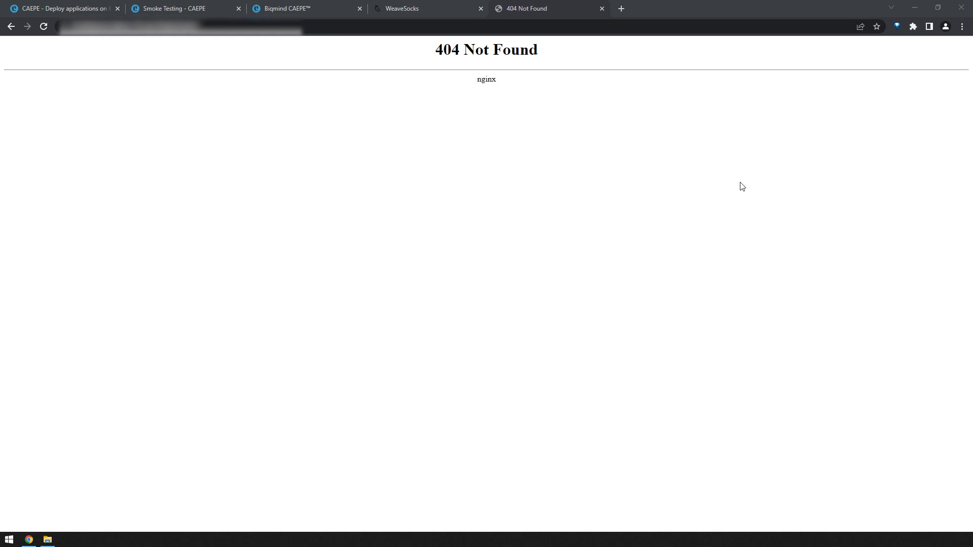
Bring the Rancher window into view and enlarge it to examine the ecom-prod pods on the smoke-azure cluster
{"action": "left_click_drag", "start_coordinate": [0, 59], "coordinate": [540, 65]}
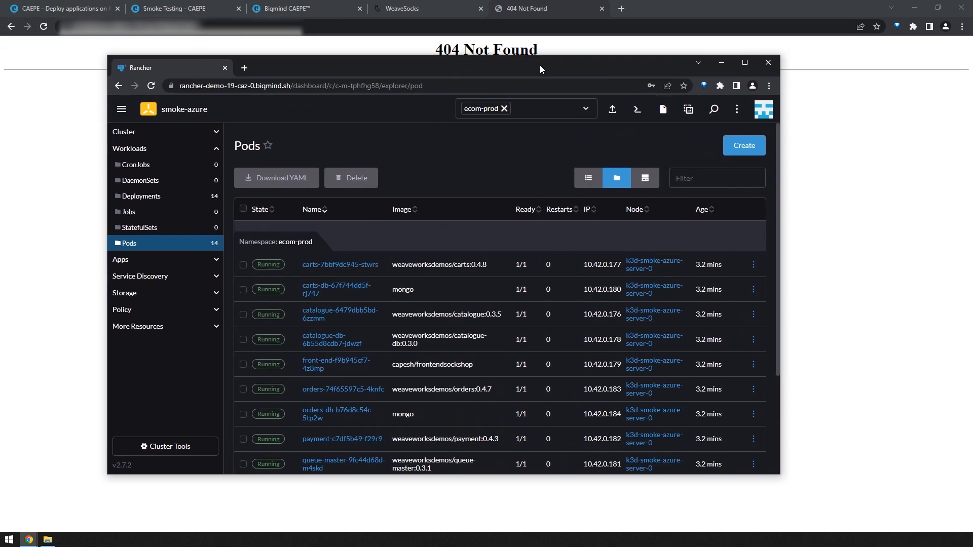
{"action": "double_click", "coordinate": [539, 65]}
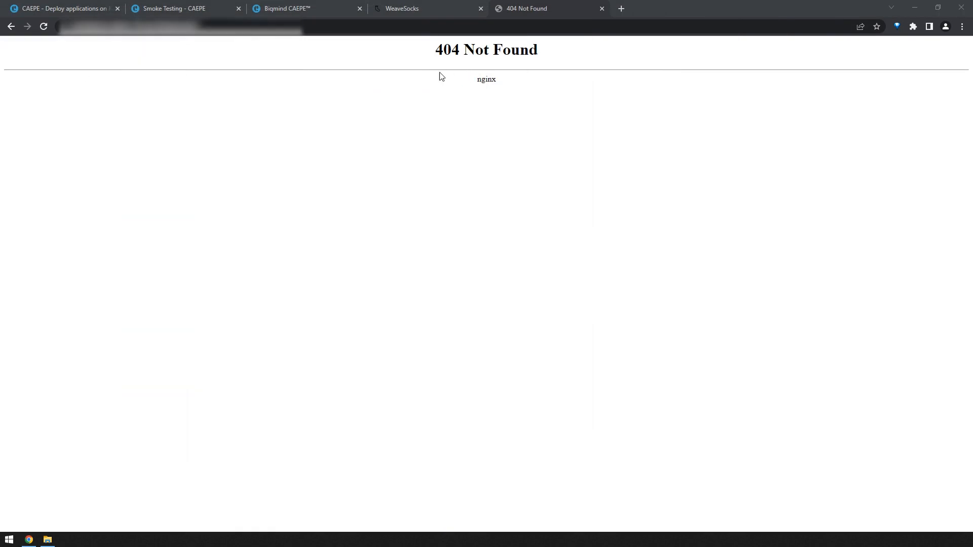
Reload the smoke test deployment's page and compare it with the original WeaveSocks storefront
{"action": "left_click", "coordinate": [43, 27]}
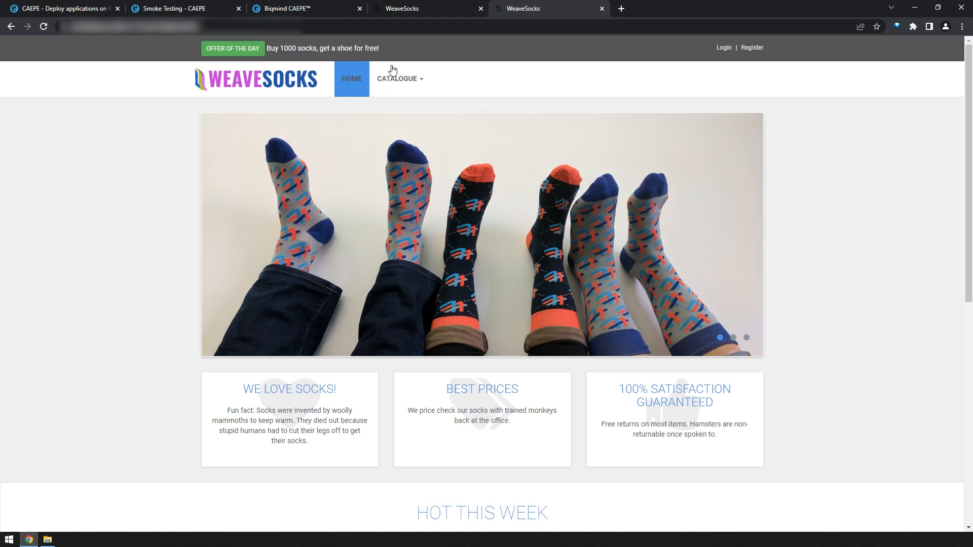
{"action": "left_click", "coordinate": [418, 9]}
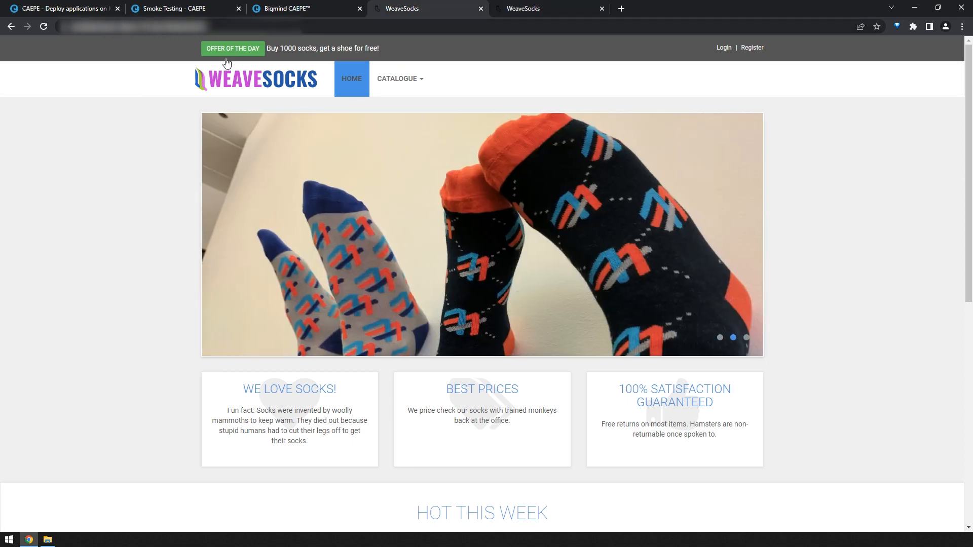
{"action": "left_click", "coordinate": [539, 13]}
{"action": "left_click", "coordinate": [394, 18]}
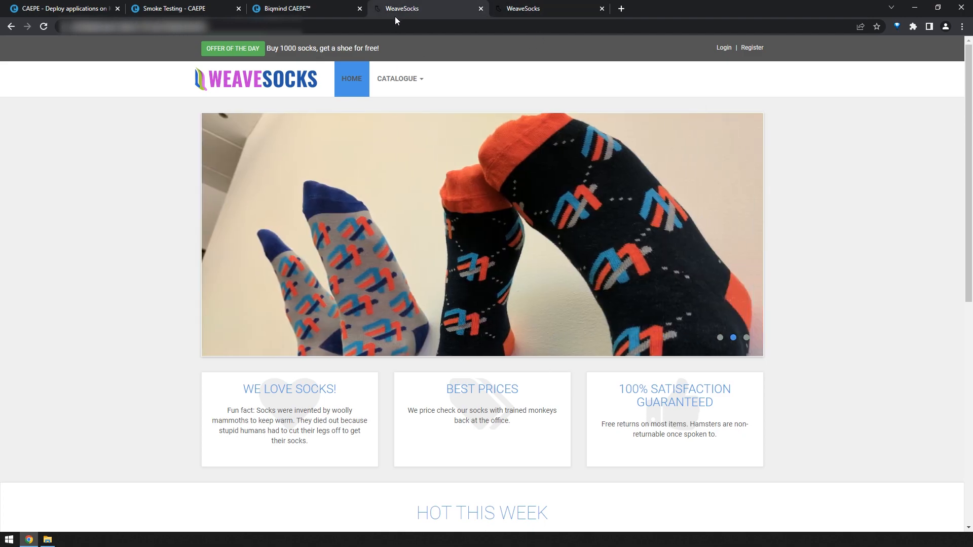